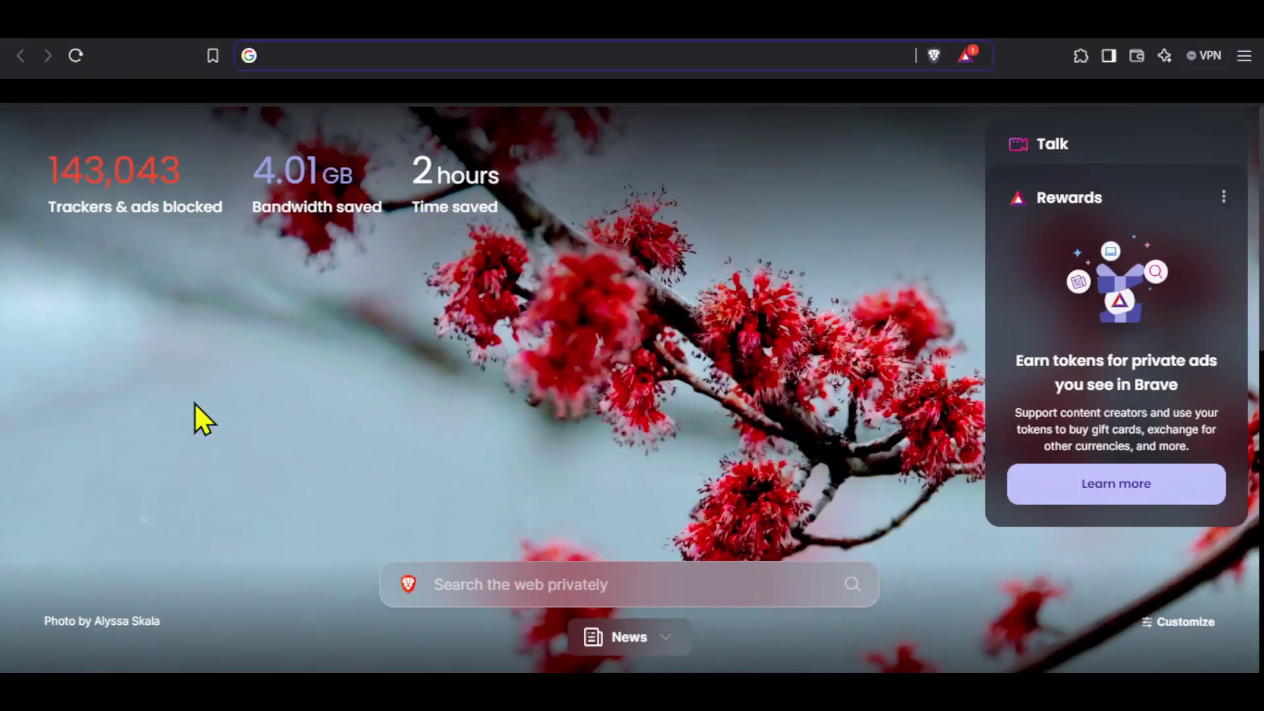
text(office.c)
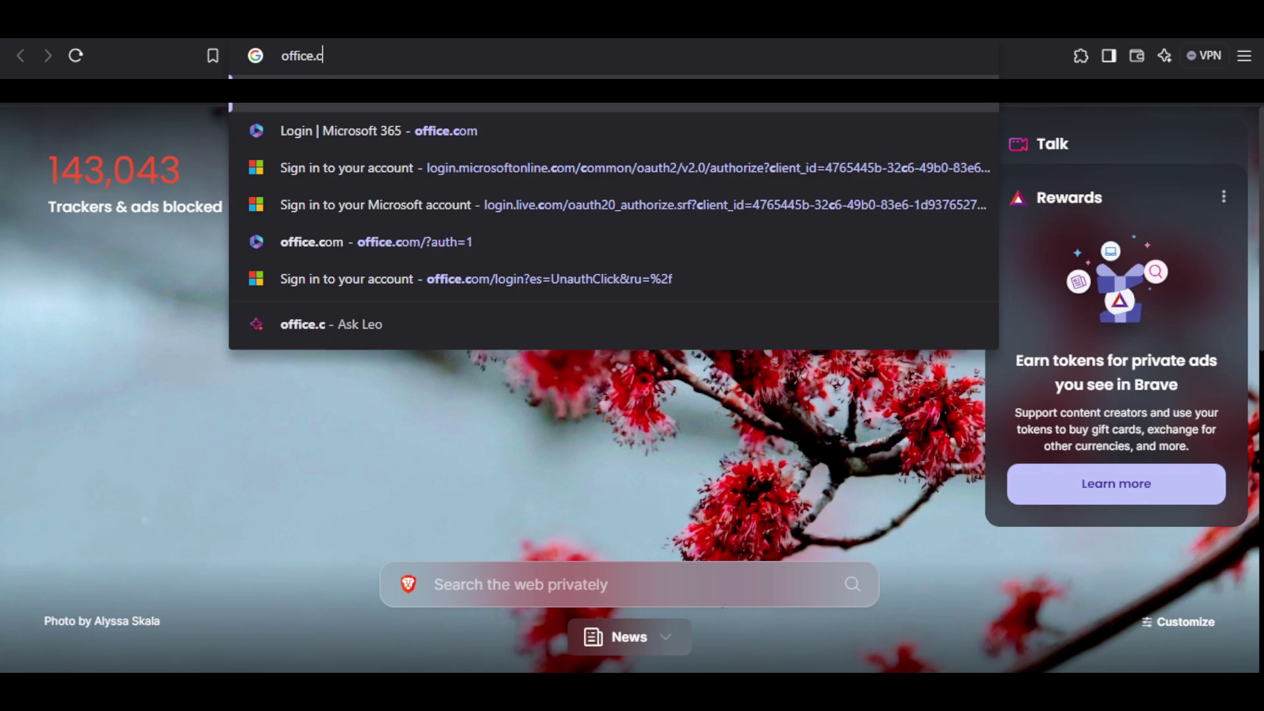
text(om)
Load the Microsoft 365 home page at office.com in Brave.
key(Return)
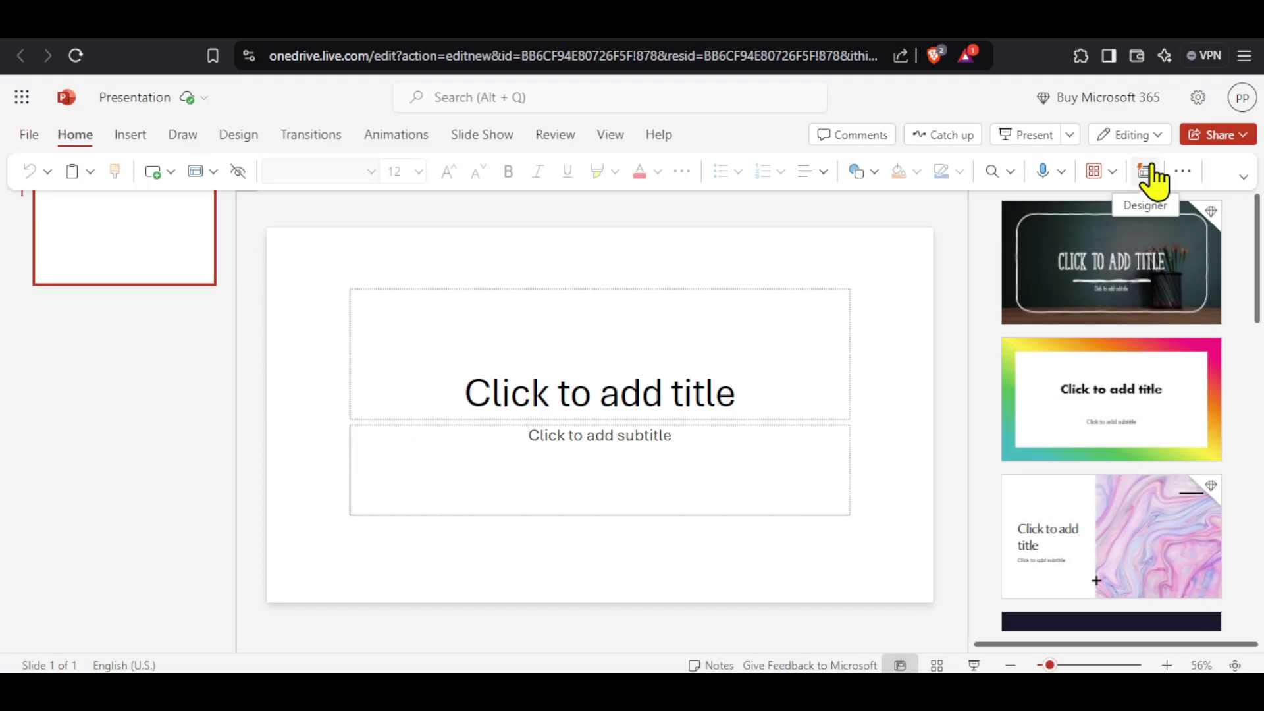
Run Designer from the Home ribbon to get design ideas for the blank title slide.
click(1150, 178)
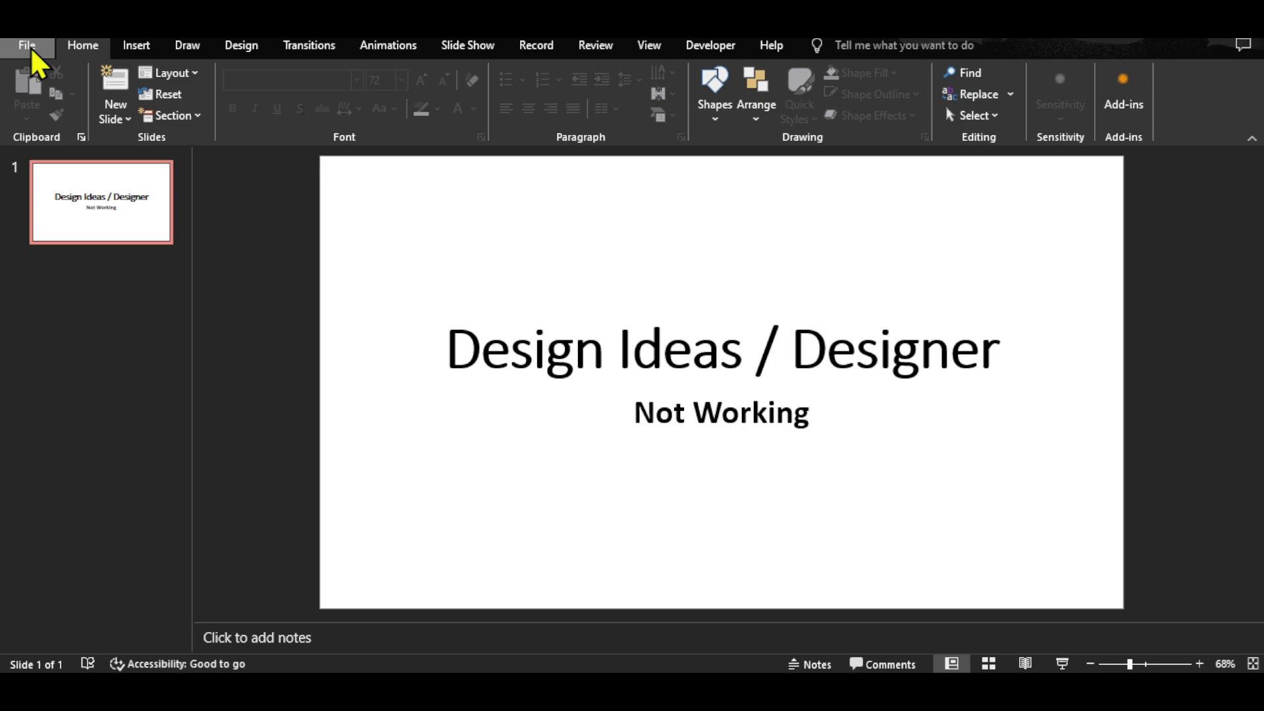
Reach PowerPoint Options via the File backstage to enable automatic design ideas.
click(31, 50)
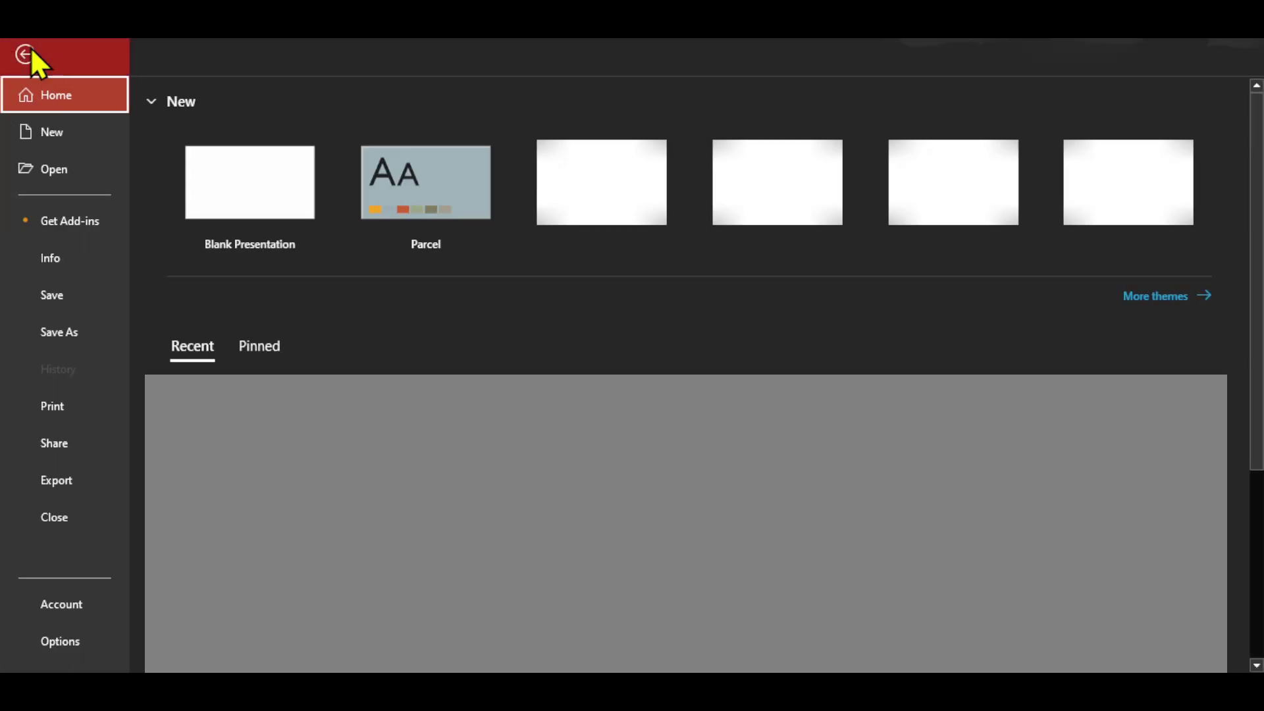
click(60, 640)
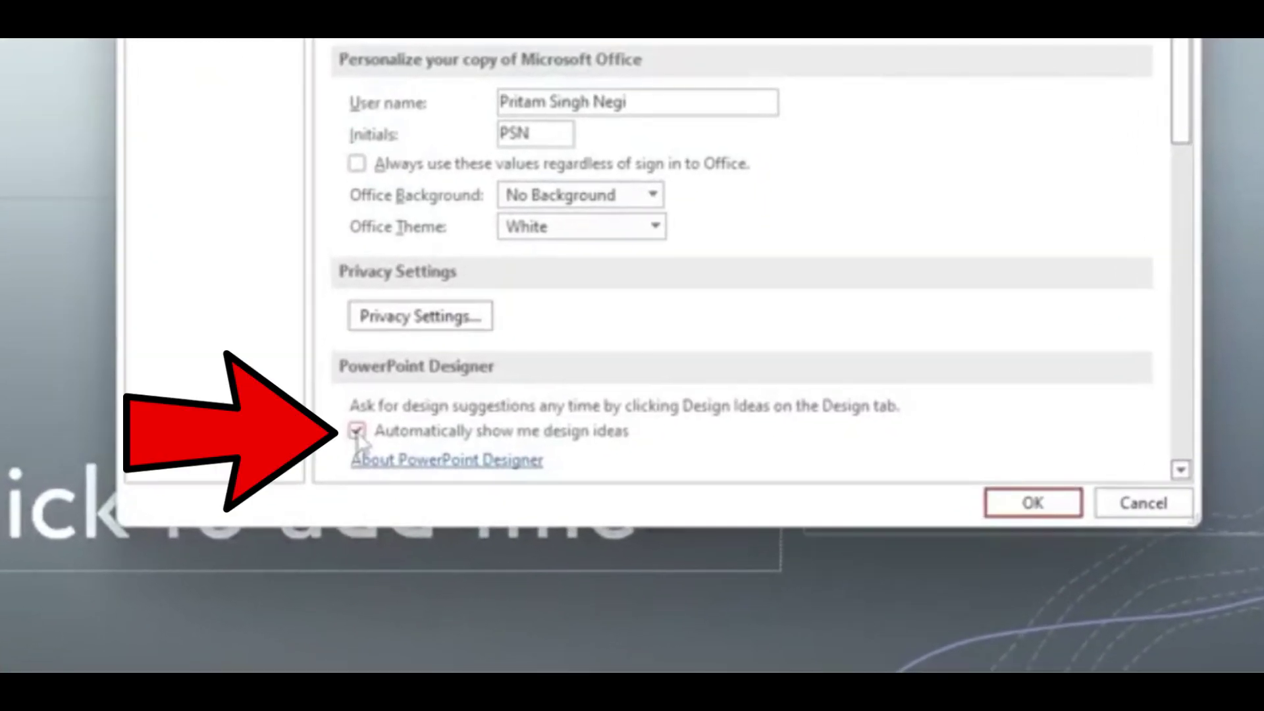